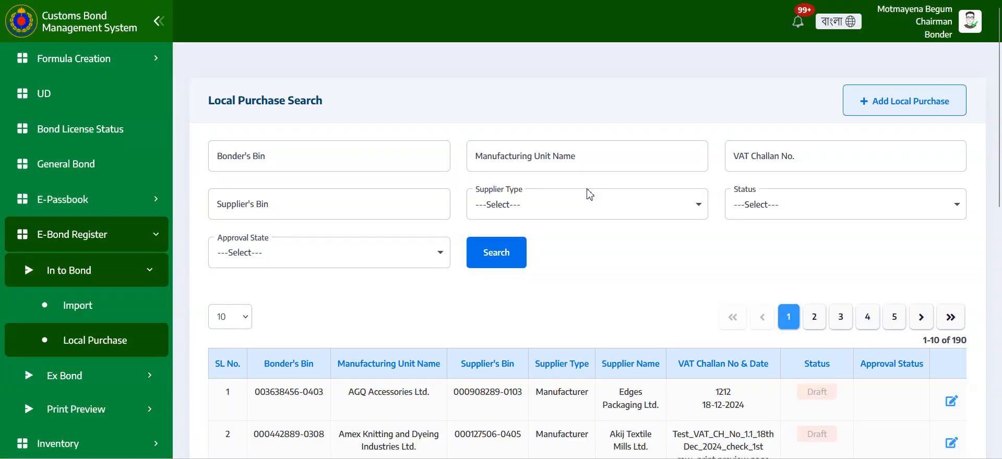
Start a new local purchase and load the bonder profile of 100% EXPORT ORIENTED SWEATER GARMENTS
{"action": "scroll", "coordinate": [681, 288], "scroll_direction": "down", "scroll_amount": 4}
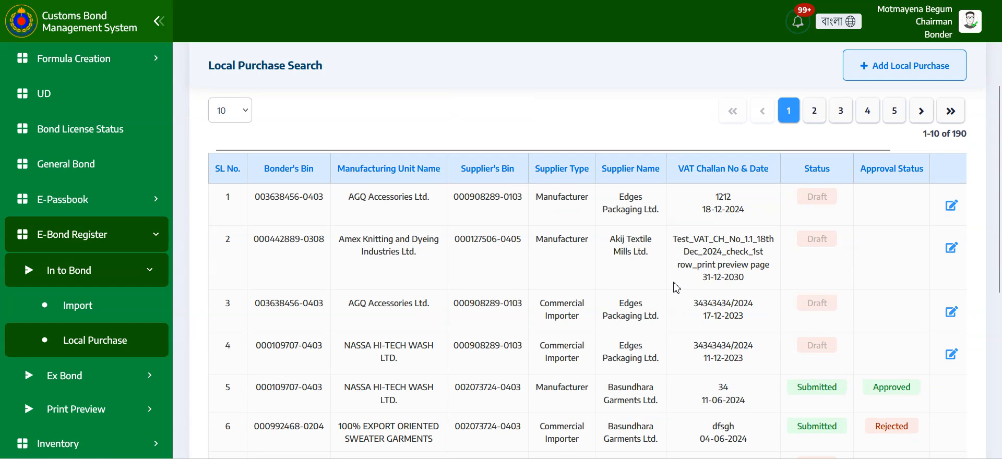
{"action": "scroll", "coordinate": [677, 287], "scroll_direction": "up", "scroll_amount": 4}
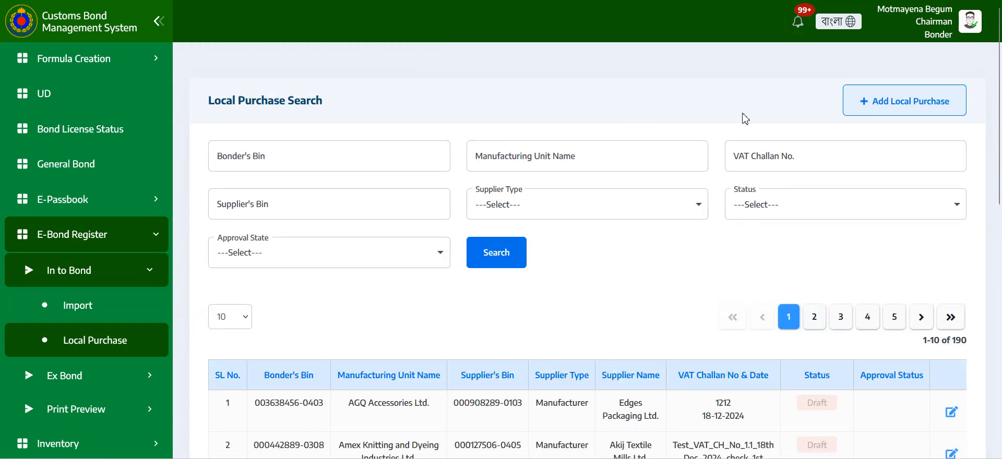
{"action": "left_click", "coordinate": [884, 104]}
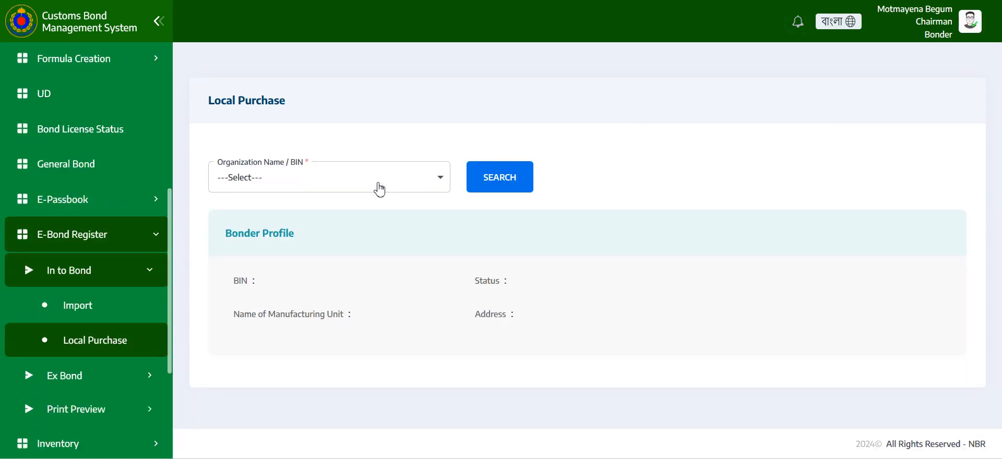
{"action": "left_click", "coordinate": [377, 186]}
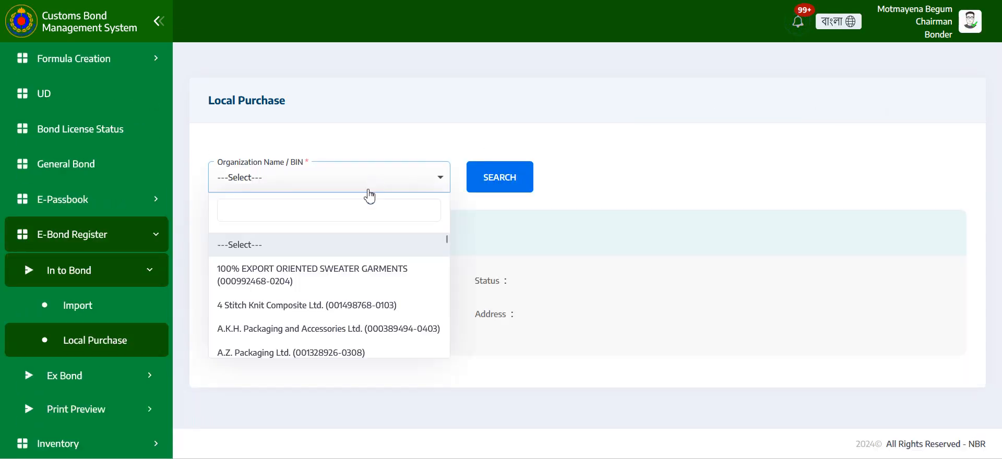
{"action": "left_click", "coordinate": [319, 284]}
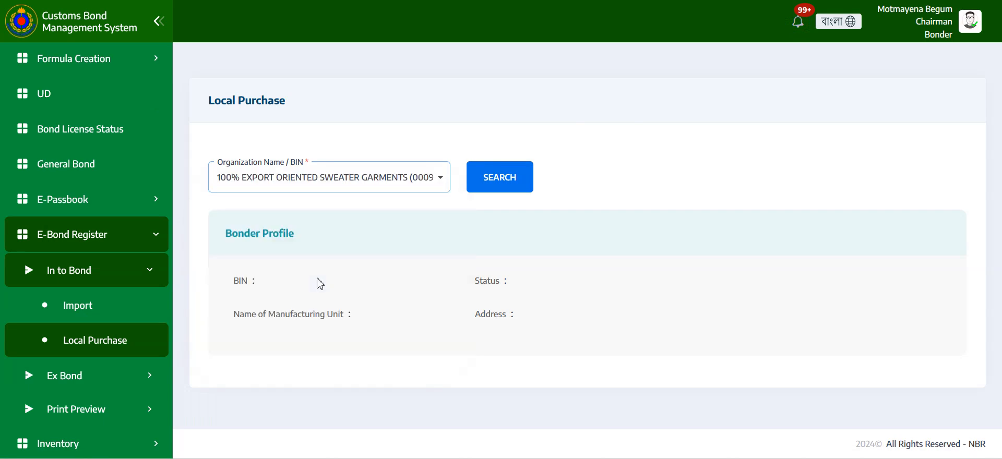
{"action": "left_click", "coordinate": [512, 187]}
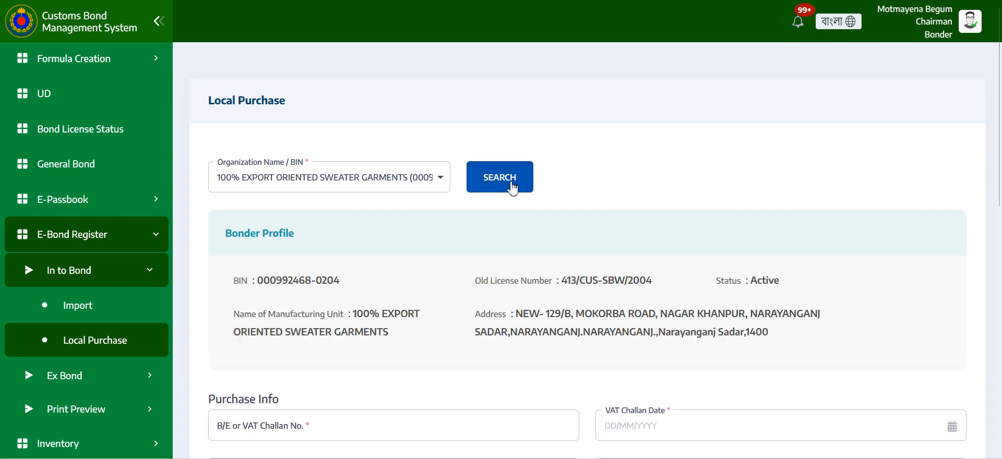
Enter C37535 as the B/E or VAT Challan number and set the VAT Challan date to 11/06/2024
{"action": "scroll", "coordinate": [615, 224], "scroll_direction": "down", "scroll_amount": 4}
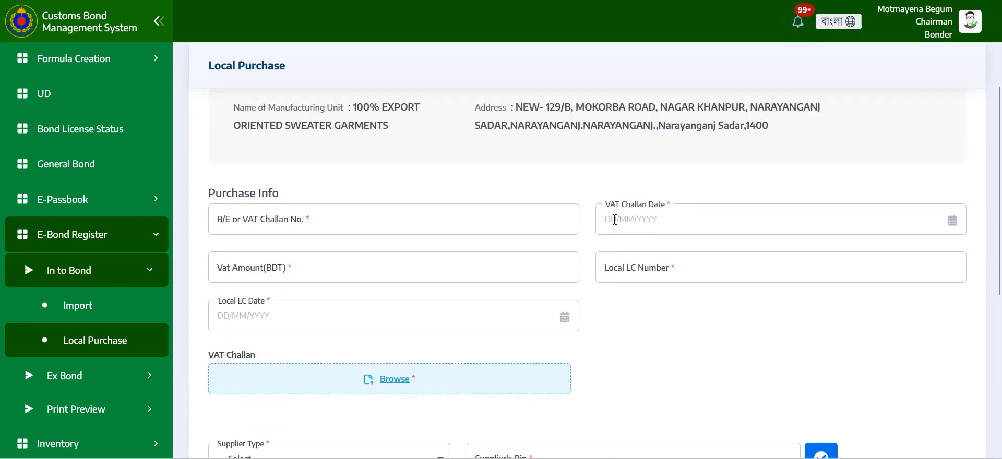
{"action": "left_click", "coordinate": [342, 222]}
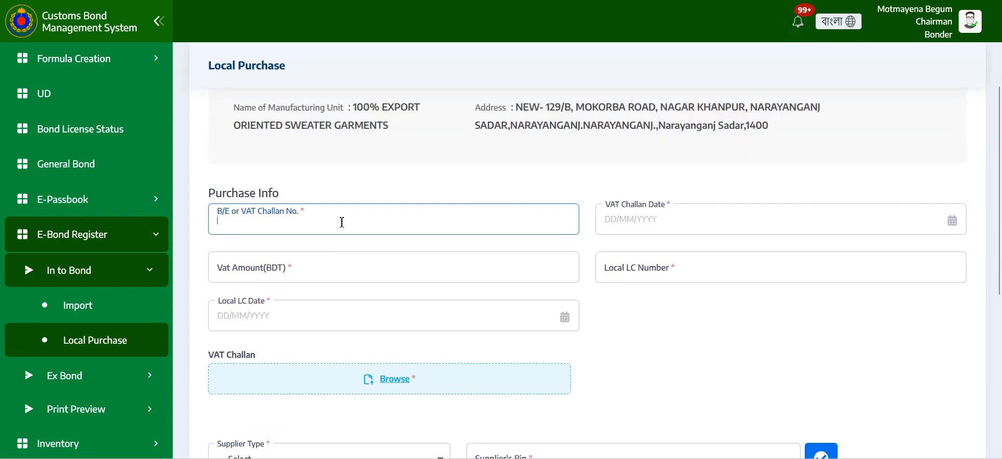
{"action": "type", "text": "C37535"}
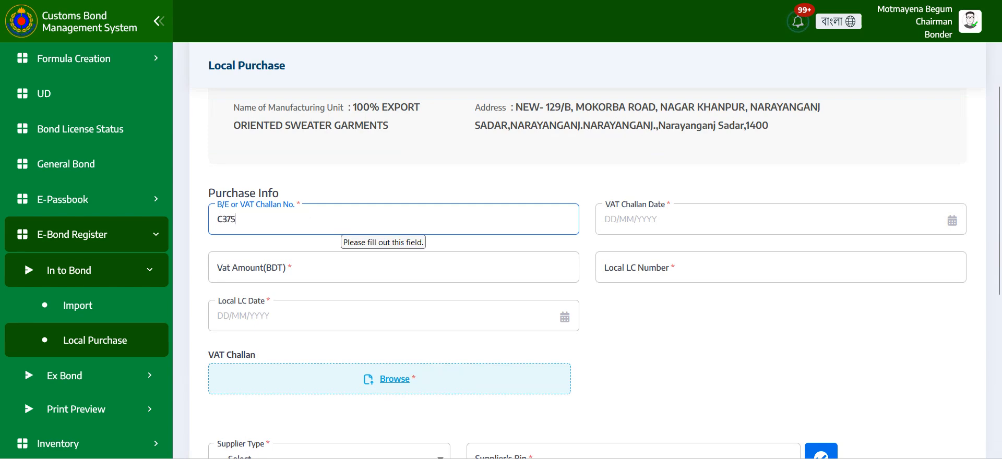
{"action": "left_click", "coordinate": [633, 214]}
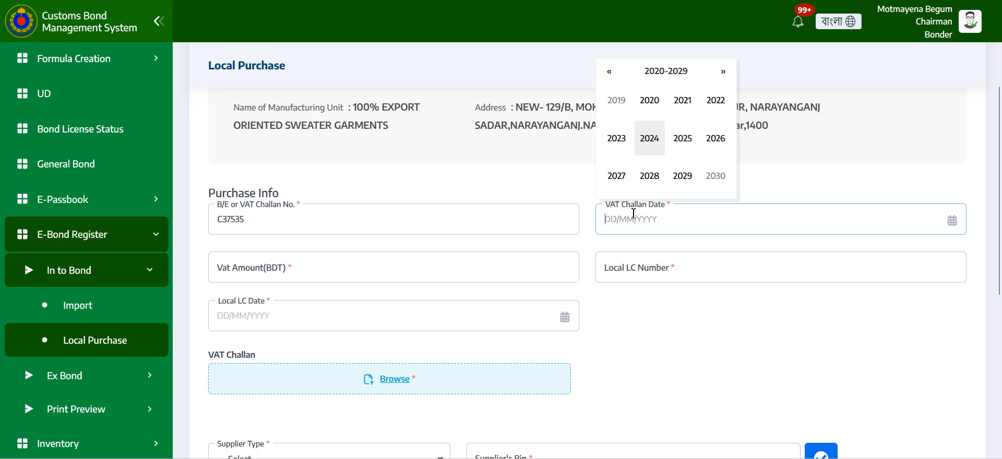
{"action": "left_click", "coordinate": [652, 142]}
{"action": "left_click", "coordinate": [656, 144]}
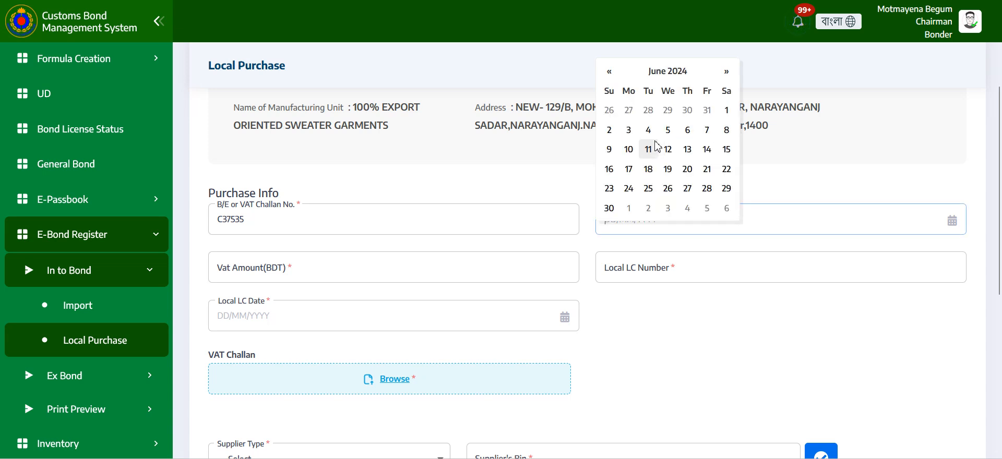
{"action": "left_click", "coordinate": [649, 154]}
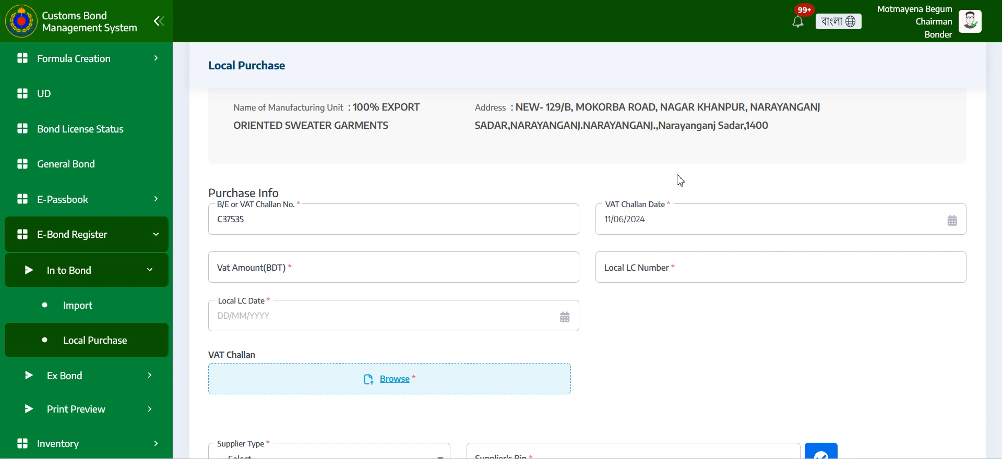
Complete the purchase info with VAT amount 0, local LC number 2222 and local LC date 11/06/2024
{"action": "left_click", "coordinate": [286, 265]}
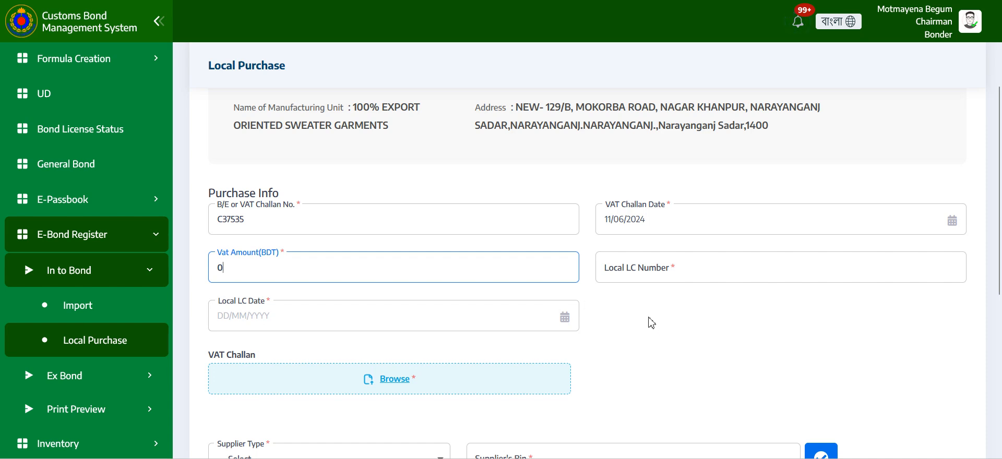
{"action": "left_click", "coordinate": [673, 266]}
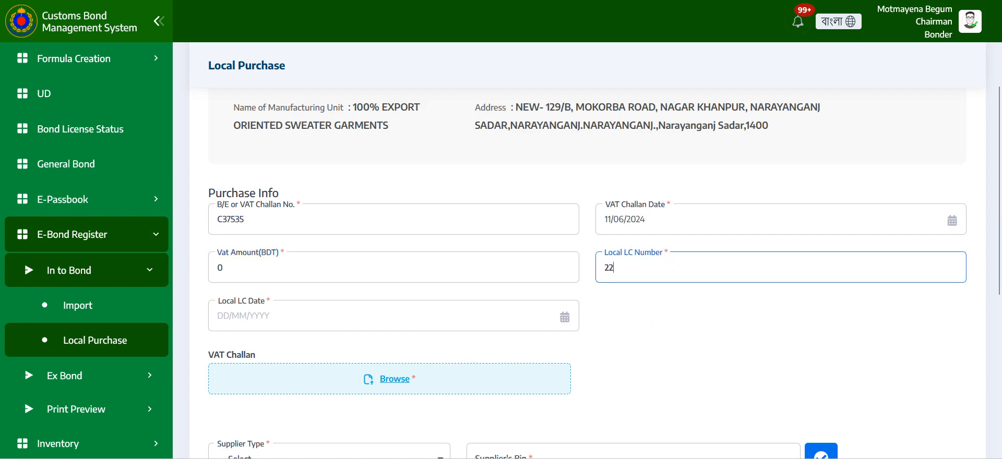
{"action": "left_click", "coordinate": [329, 316]}
{"action": "left_click", "coordinate": [269, 234]}
{"action": "left_click", "coordinate": [271, 243]}
{"action": "left_click", "coordinate": [260, 252]}
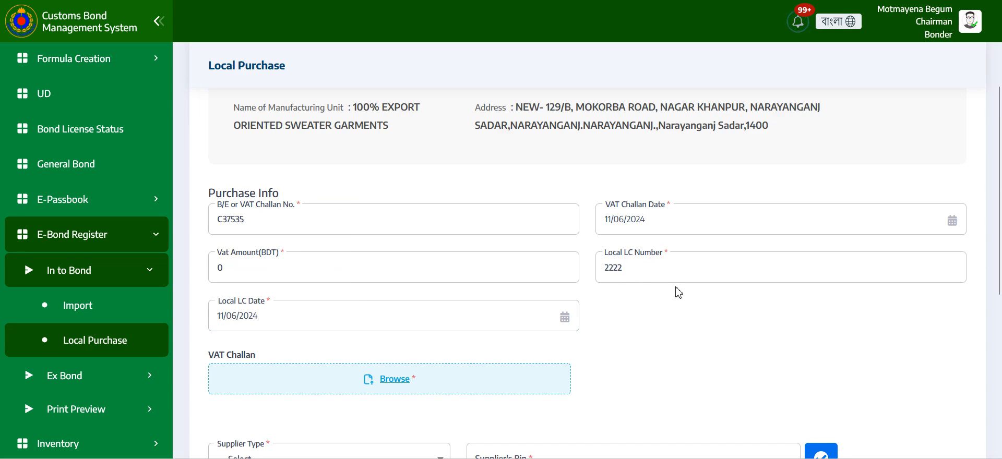
Set the supplier type to Commercial Importer, then enter and verify the supplier's BIN
{"action": "scroll", "coordinate": [678, 291], "scroll_direction": "down", "scroll_amount": 3}
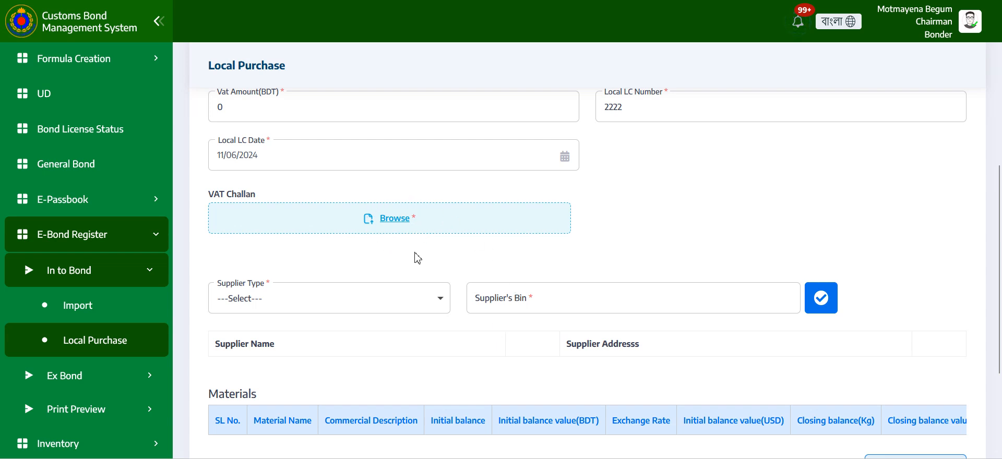
{"action": "left_click", "coordinate": [401, 307]}
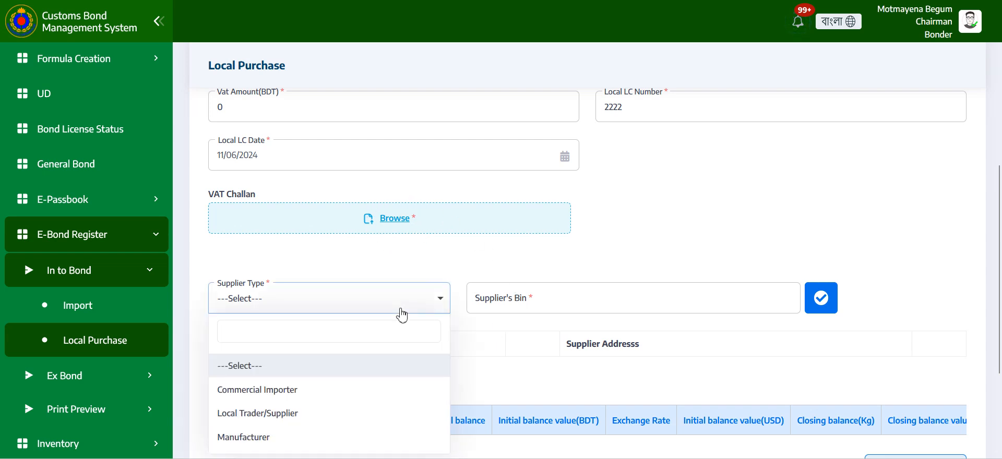
{"action": "left_click", "coordinate": [304, 389]}
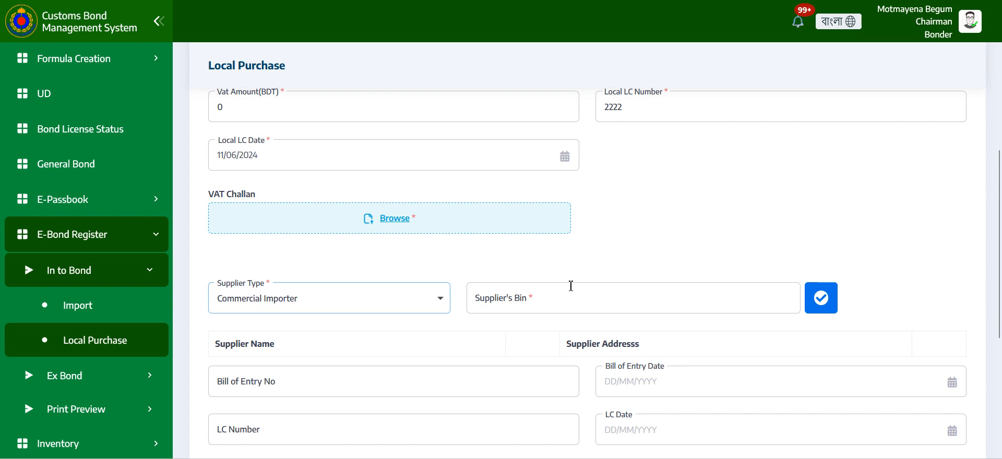
{"action": "scroll", "coordinate": [593, 273], "scroll_direction": "down", "scroll_amount": 3}
{"action": "left_click", "coordinate": [621, 141]}
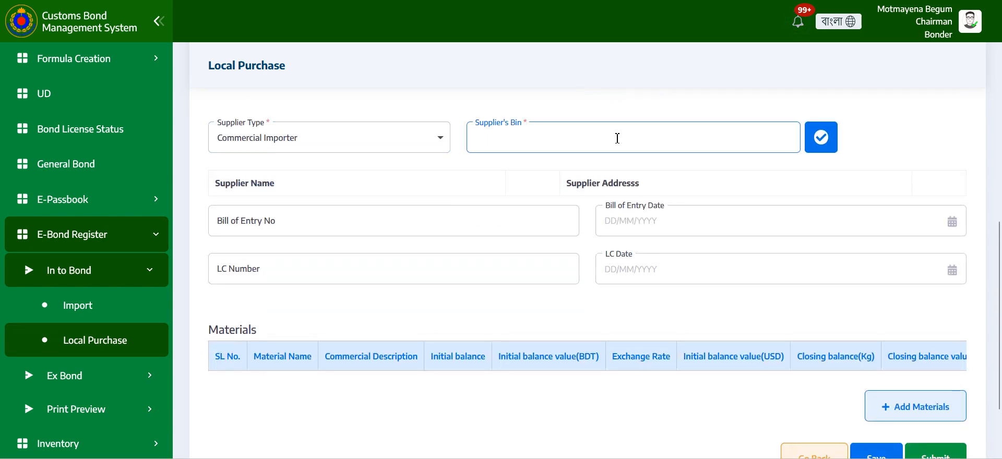
{"action": "key", "text": "ctrl+v"}
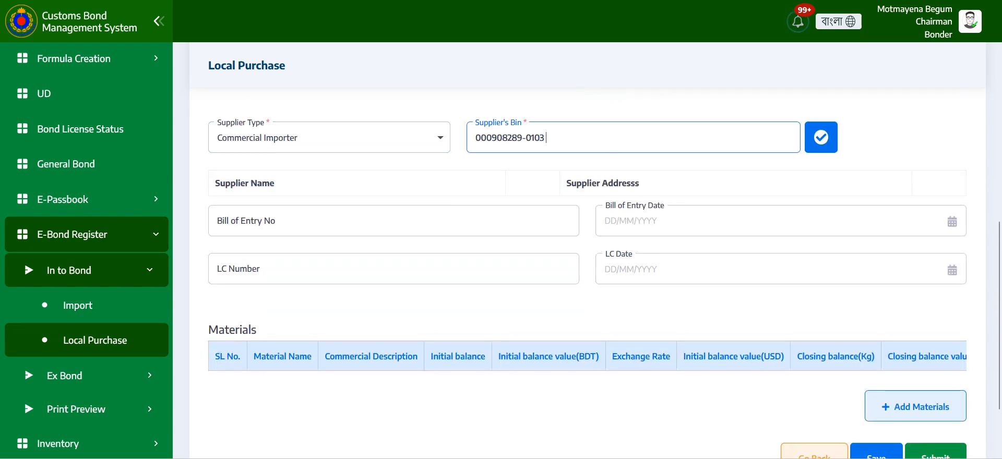
{"action": "left_click", "coordinate": [822, 140]}
{"action": "left_click", "coordinate": [823, 149]}
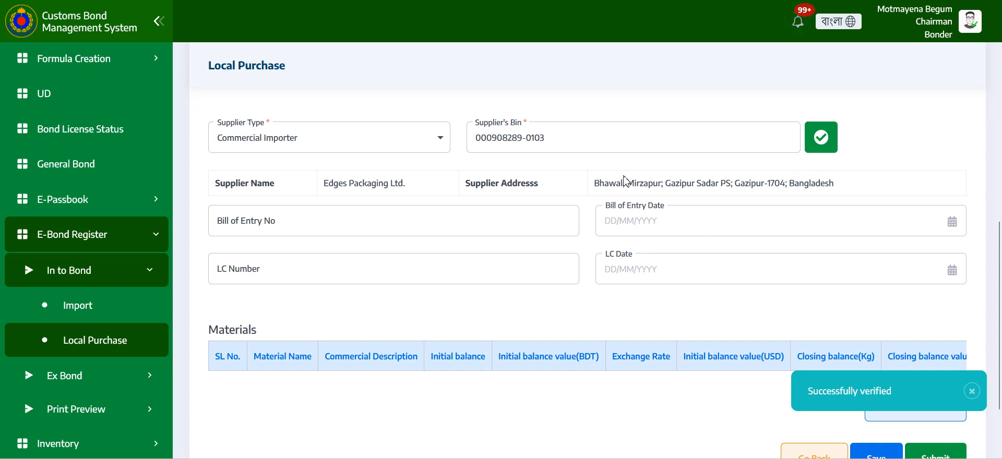
Look over the Commercial Importer fields and switch the supplier type to Local Trader/Supplier
{"action": "left_click", "coordinate": [256, 221]}
{"action": "left_click", "coordinate": [272, 274]}
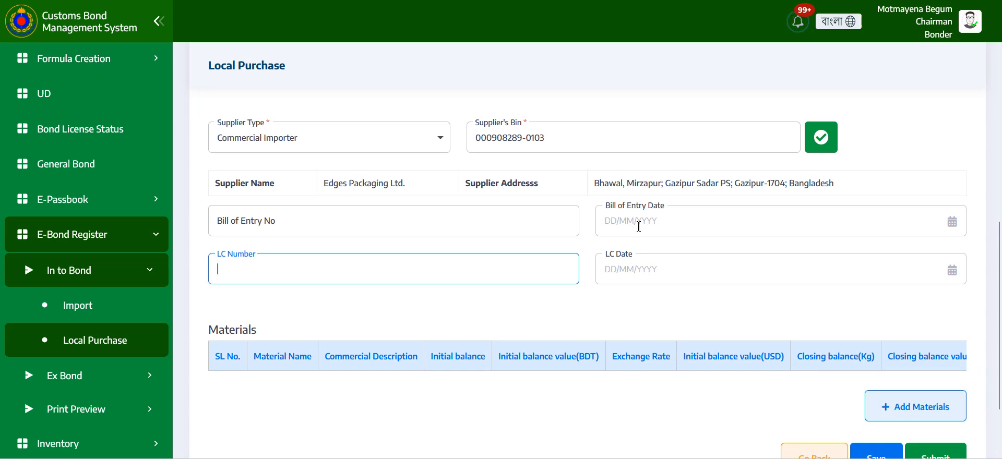
{"action": "left_click", "coordinate": [377, 141]}
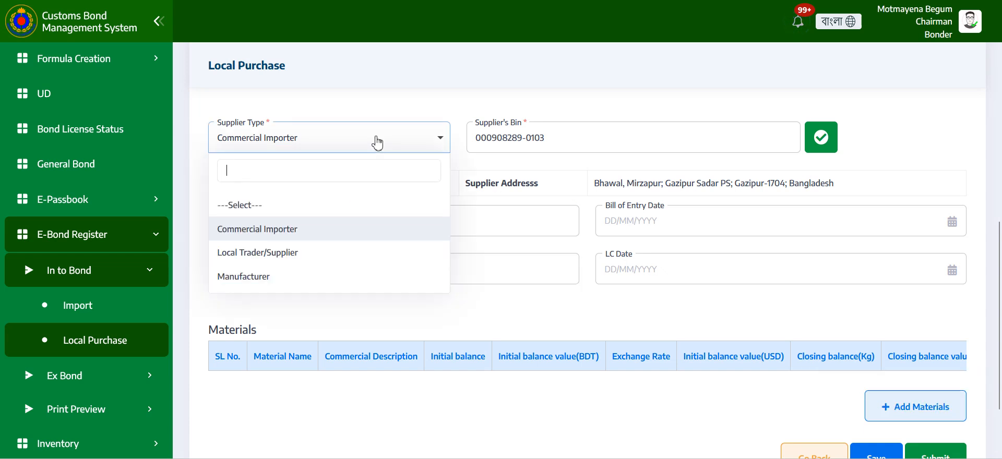
{"action": "left_click", "coordinate": [281, 254]}
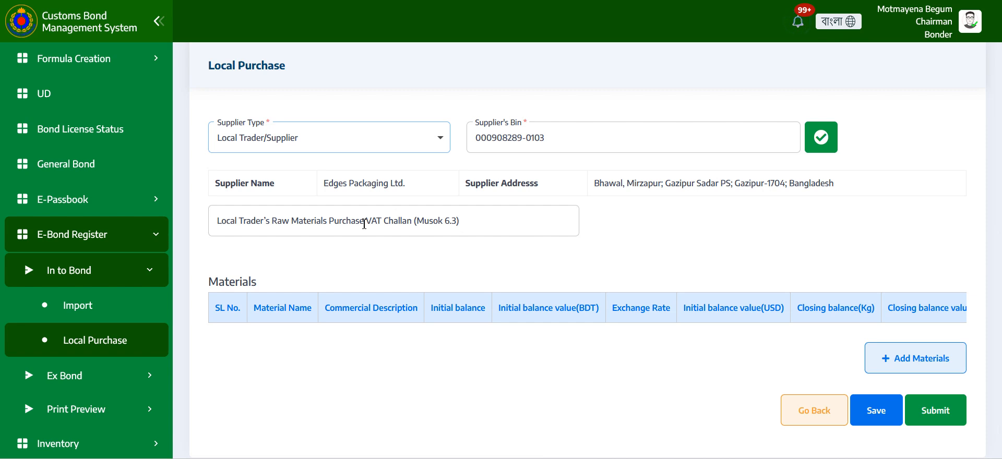
Set the supplier type to Manufacturer and save the local purchase
{"action": "left_click", "coordinate": [355, 140]}
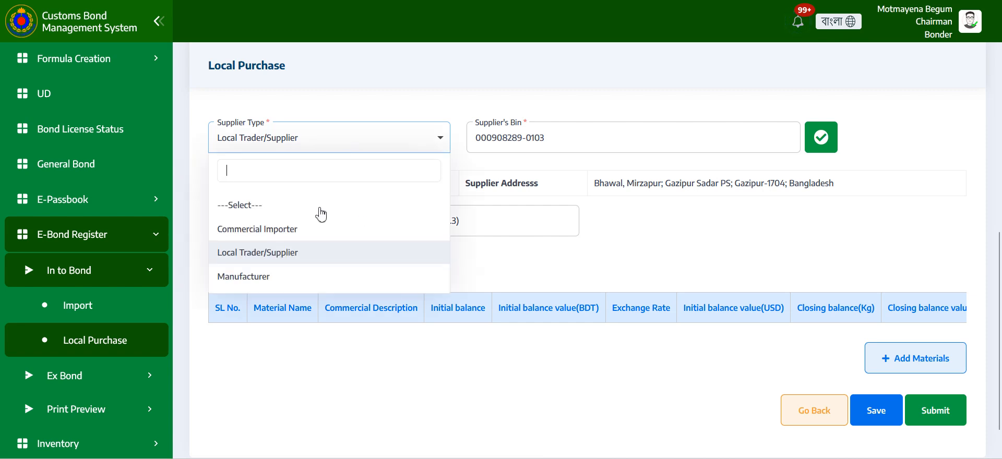
{"action": "left_click", "coordinate": [275, 277]}
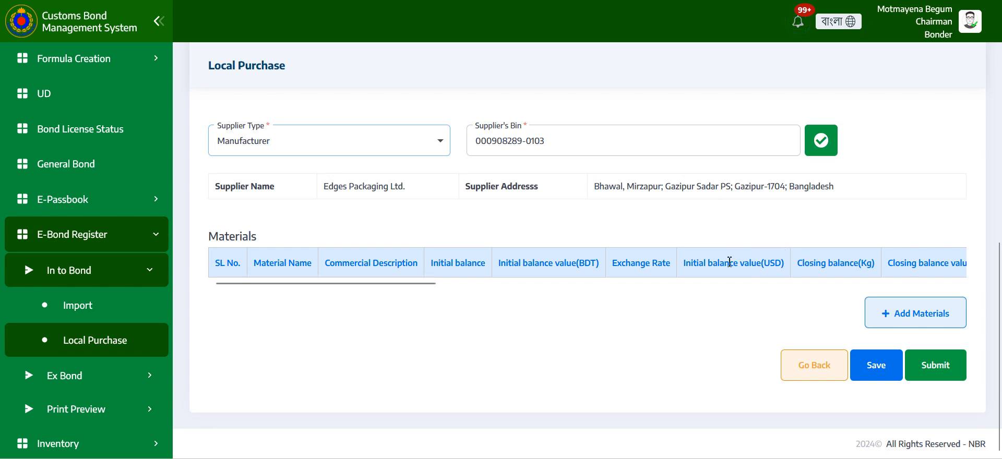
{"action": "left_click", "coordinate": [875, 369]}
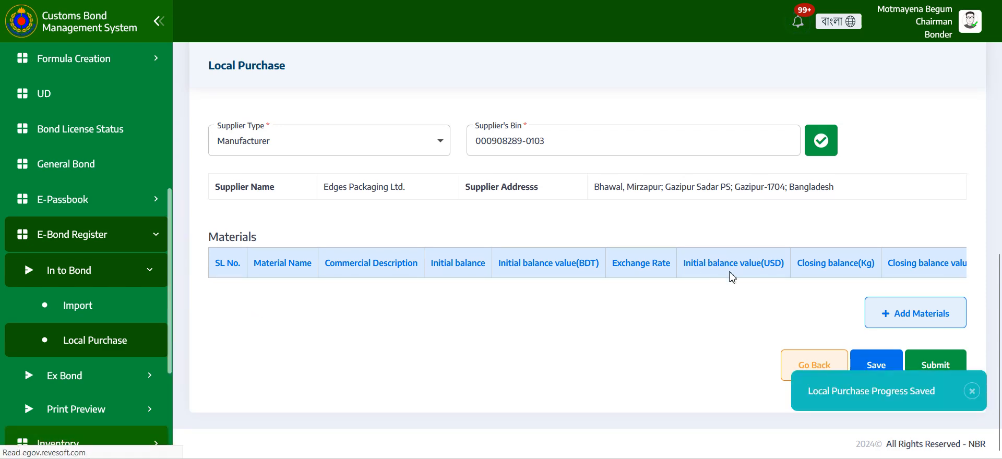
Add a material to the local purchase and select the approved HS code 61102000 (Sweater) for it
{"action": "scroll", "coordinate": [700, 278], "scroll_direction": "down", "scroll_amount": 2}
{"action": "scroll", "coordinate": [700, 280], "scroll_direction": "down", "scroll_amount": 8}
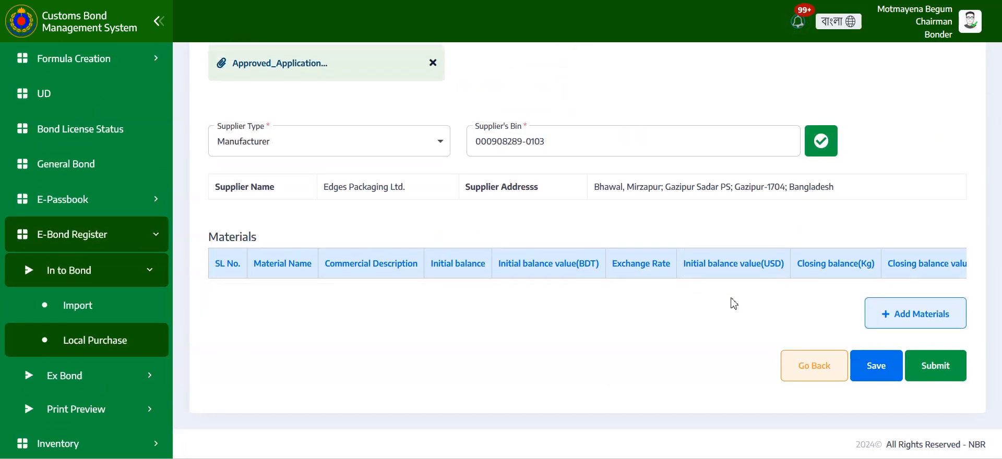
{"action": "left_click", "coordinate": [900, 325]}
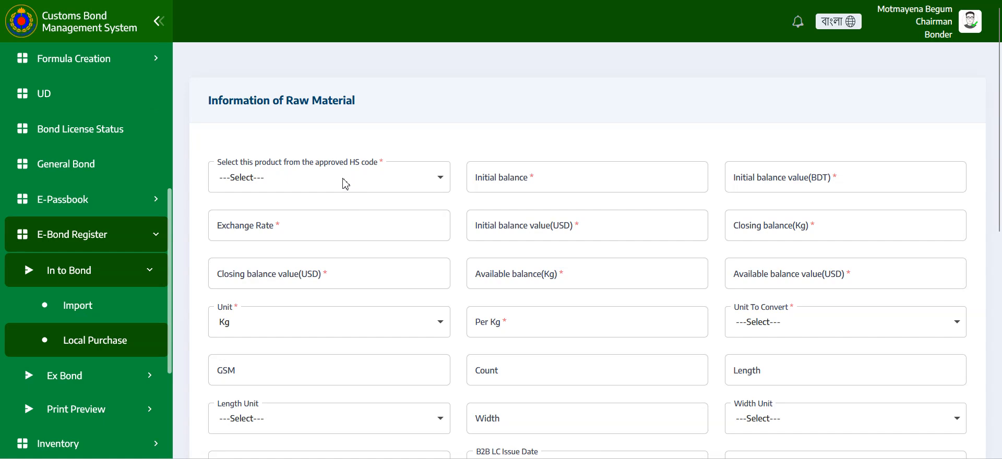
{"action": "left_click", "coordinate": [344, 183]}
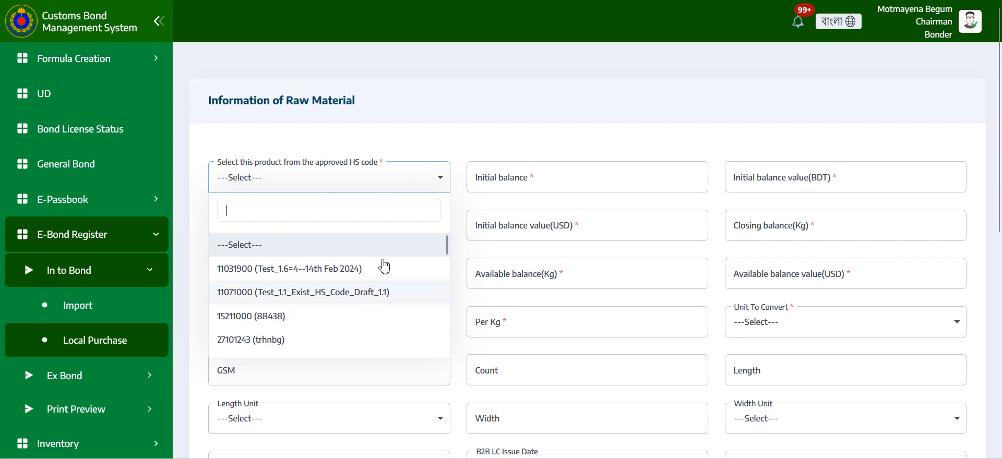
{"action": "scroll", "coordinate": [386, 266], "scroll_direction": "down", "scroll_amount": 2}
{"action": "scroll", "coordinate": [384, 282], "scroll_direction": "down", "scroll_amount": 3}
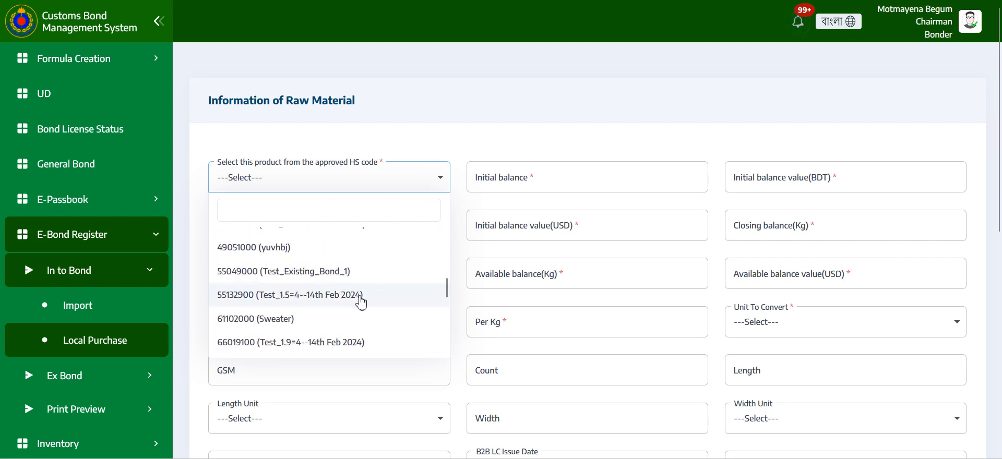
{"action": "left_click", "coordinate": [291, 324]}
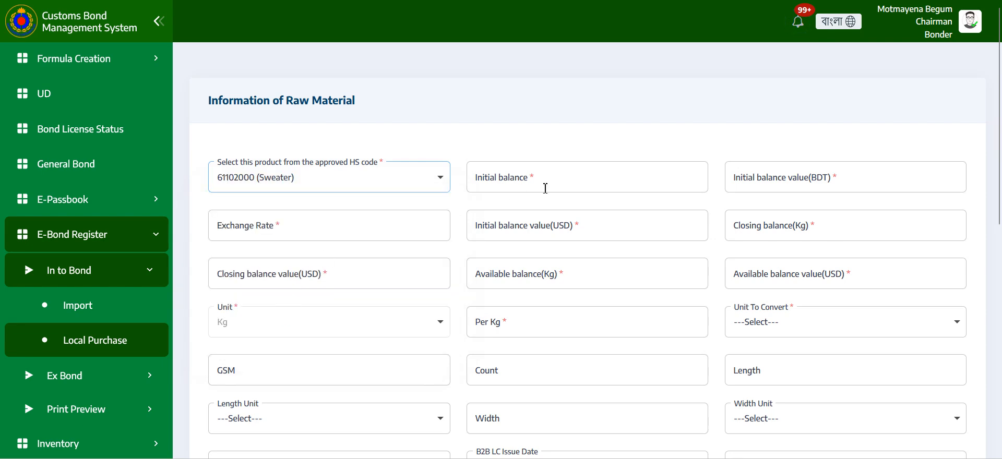
{"action": "left_click", "coordinate": [562, 181]}
{"action": "left_click", "coordinate": [737, 188]}
{"action": "left_click", "coordinate": [553, 181]}
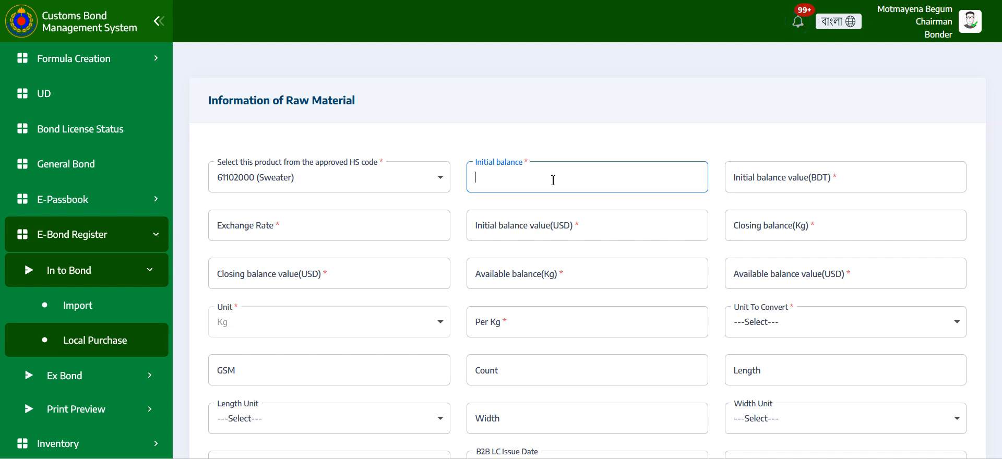
{"action": "left_click", "coordinate": [262, 228]}
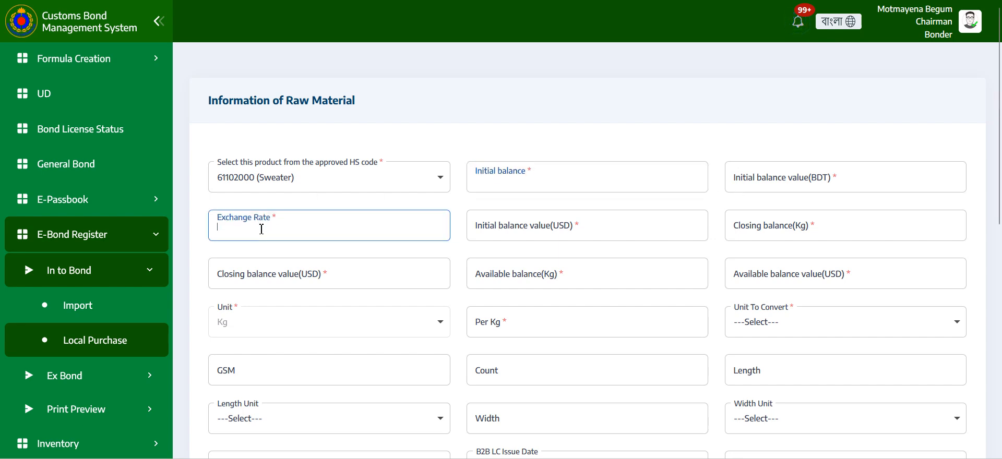
{"action": "left_click", "coordinate": [501, 229]}
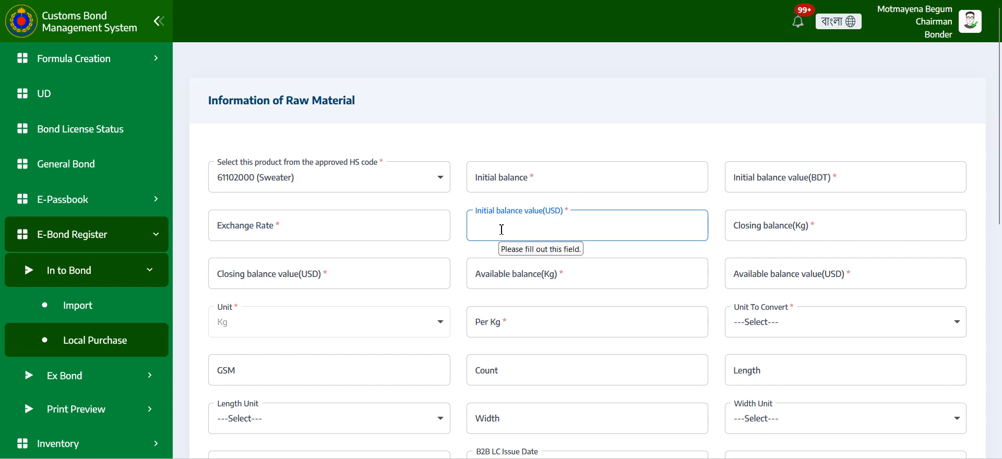
Look over the raw material's closing balance, available balance and unit conversion fields
{"action": "left_click", "coordinate": [743, 232]}
{"action": "left_click", "coordinate": [361, 281]}
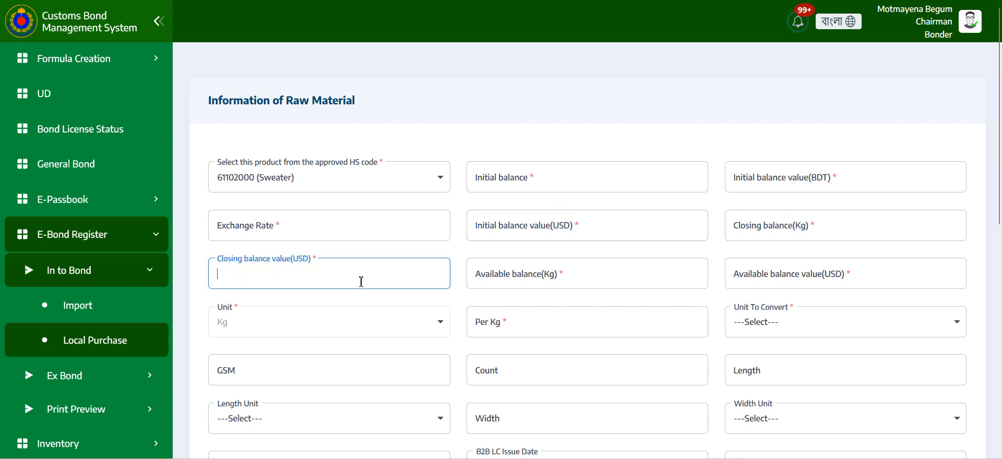
{"action": "left_click", "coordinate": [554, 279]}
{"action": "left_click", "coordinate": [794, 267]}
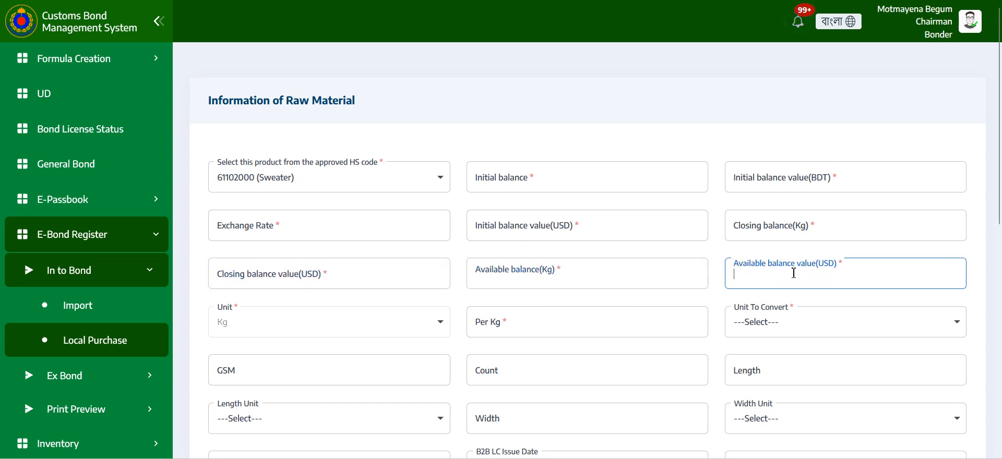
{"action": "scroll", "coordinate": [678, 276], "scroll_direction": "down", "scroll_amount": 4}
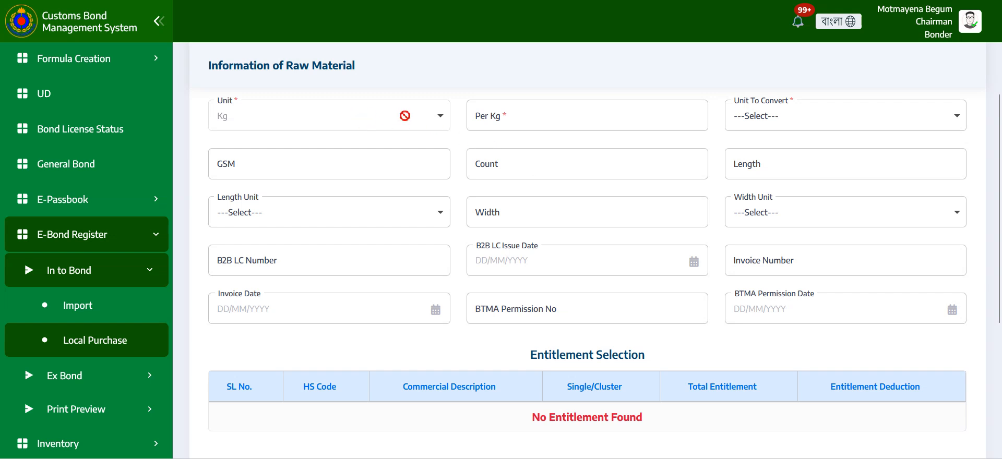
{"action": "left_click", "coordinate": [530, 122]}
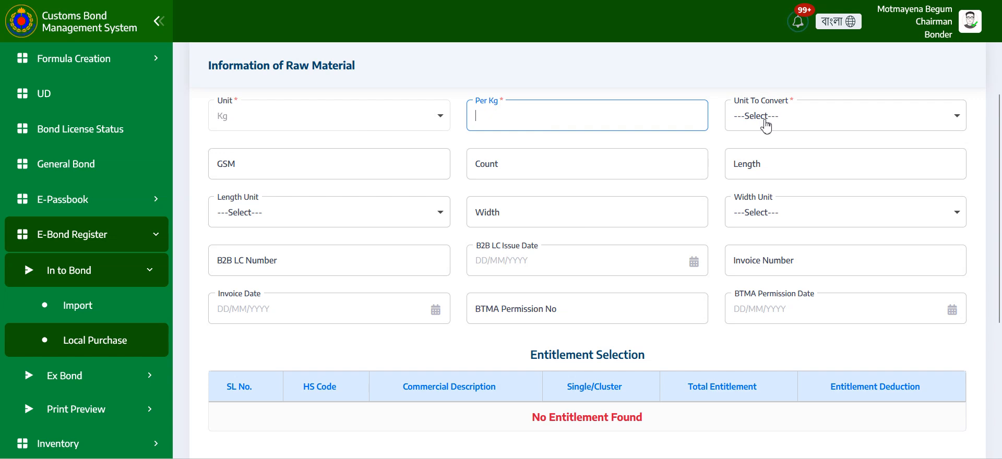
Review the raw material form down to the entitlement selection and necessary documents, and try to save the raw material
{"action": "scroll", "coordinate": [664, 192], "scroll_direction": "up", "scroll_amount": 4}
{"action": "scroll", "coordinate": [792, 276], "scroll_direction": "down", "scroll_amount": 3}
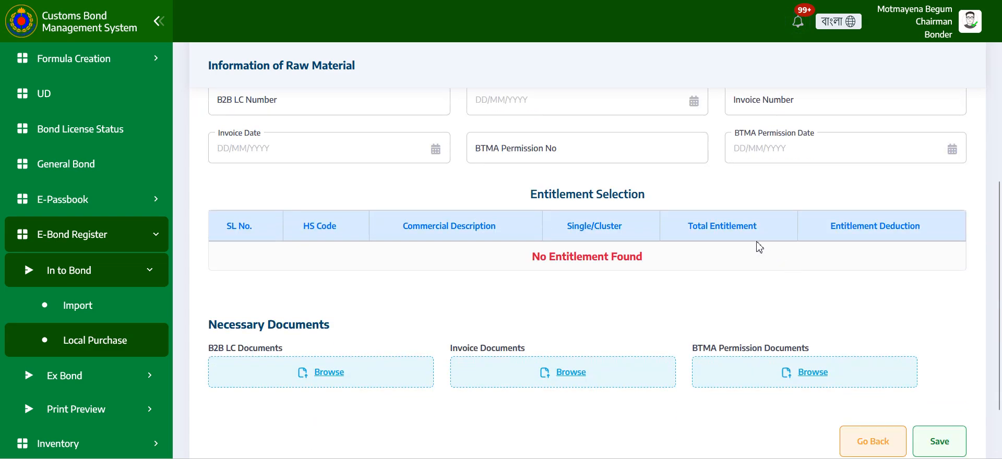
{"action": "scroll", "coordinate": [659, 202], "scroll_direction": "up", "scroll_amount": 5}
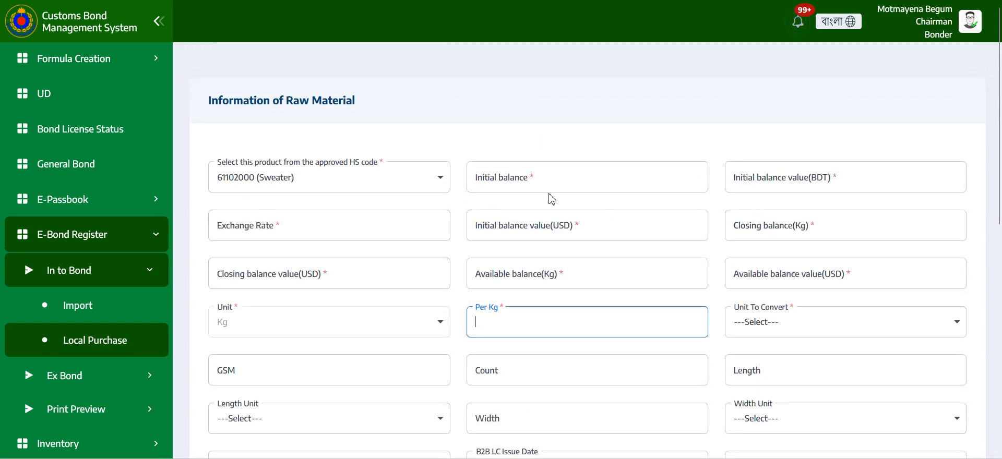
{"action": "scroll", "coordinate": [786, 229], "scroll_direction": "down", "scroll_amount": 5}
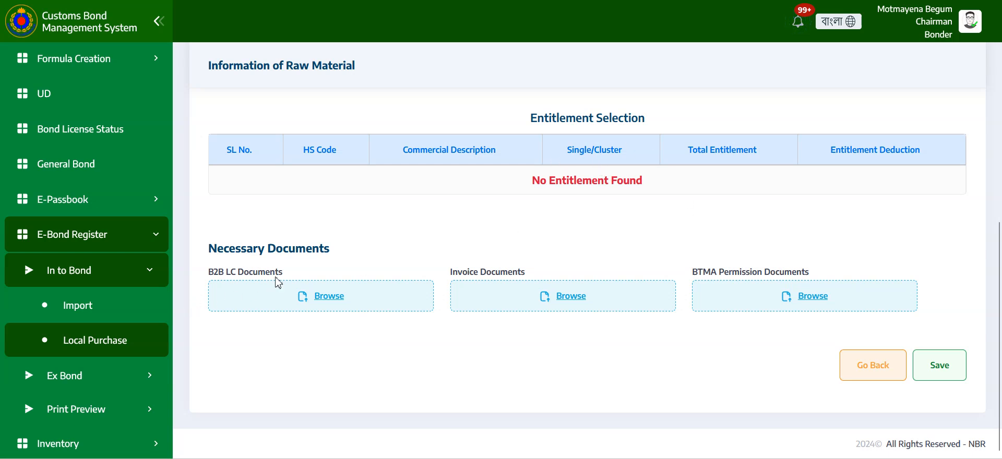
{"action": "left_click", "coordinate": [927, 373]}
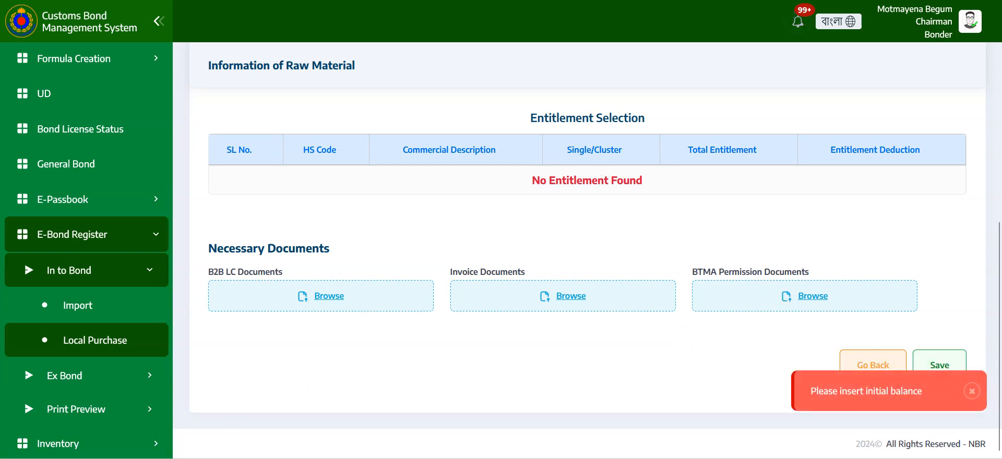